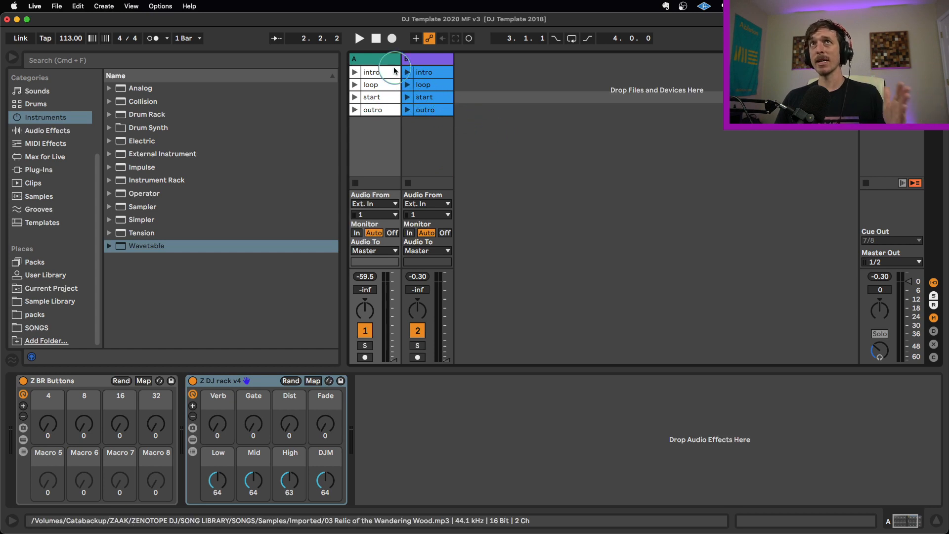
- Inspect the device chains of tracks A and B, ending on the Fade macro of track A's Z DJ rack v4
click(388, 60)
click(411, 59)
click(385, 60)
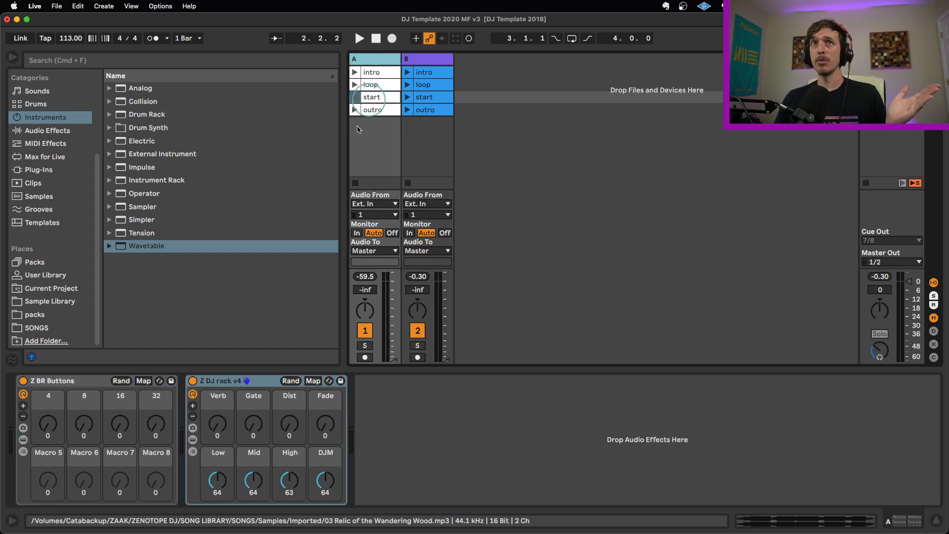
click(443, 65)
click(395, 61)
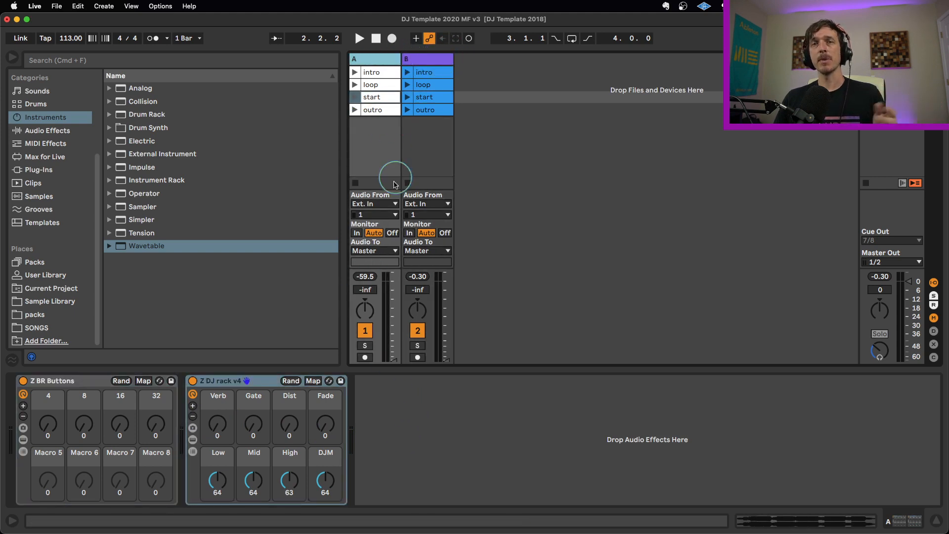
mouse_move(322, 436)
mouse_down()
mouse_move(322, 376)
mouse_move(322, 435)
mouse_up()
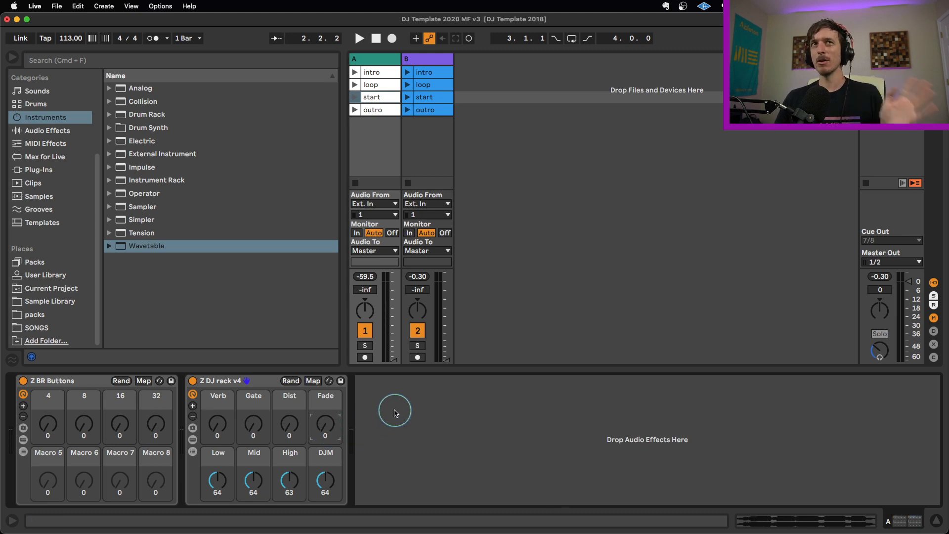
- Add the Knob 1 Fade to Grey.adg rack from the Performance & DJ audio effect racks after Z DJ rack v4 on track A
click(52, 133)
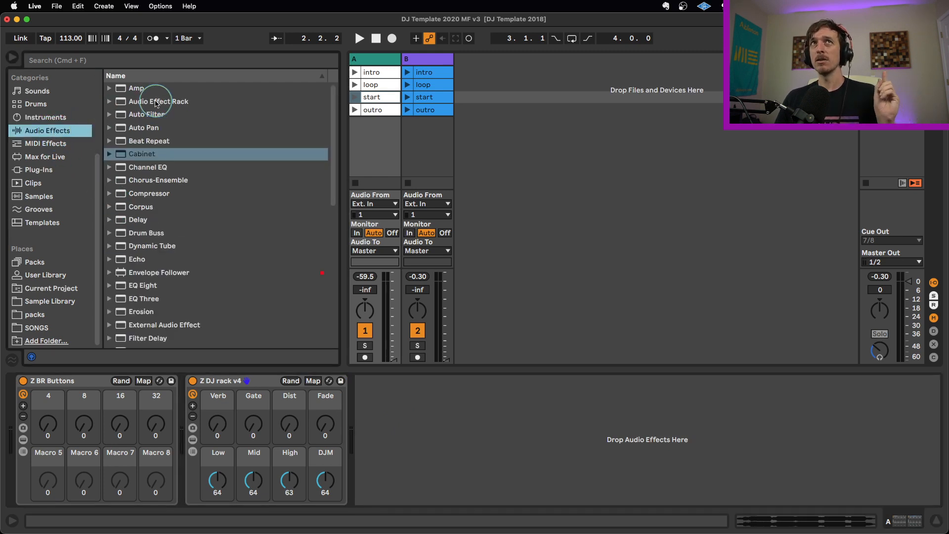
click(118, 103)
click(118, 105)
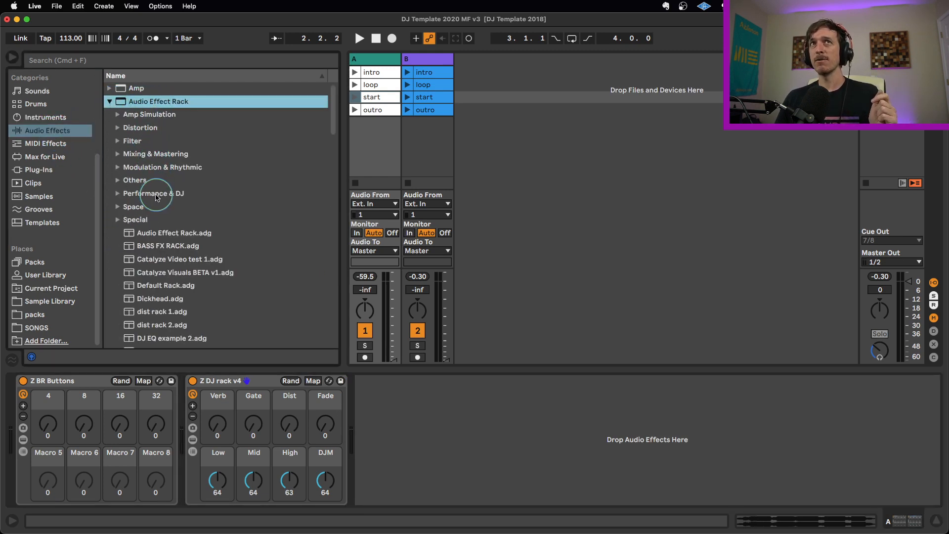
click(158, 196)
click(117, 193)
scroll(221, 248, down, 3)
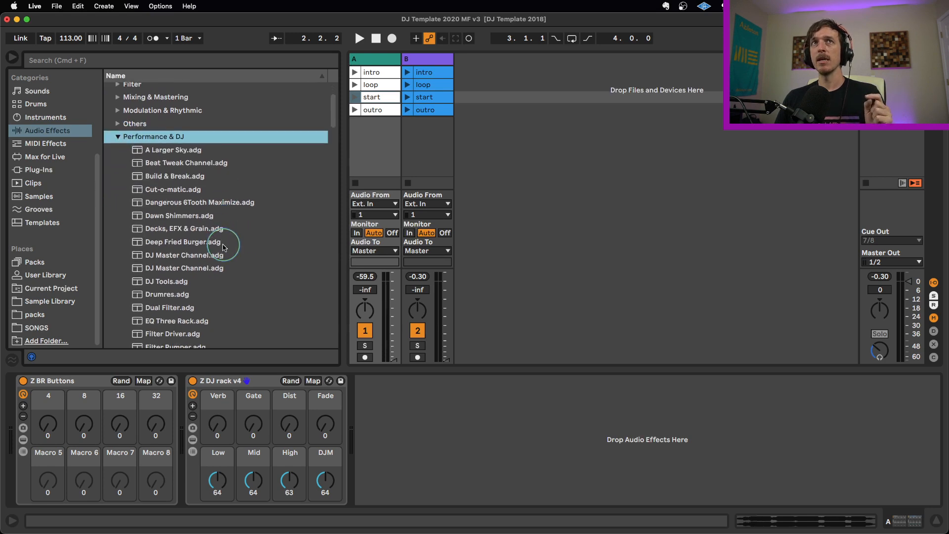
scroll(221, 250, down, 5)
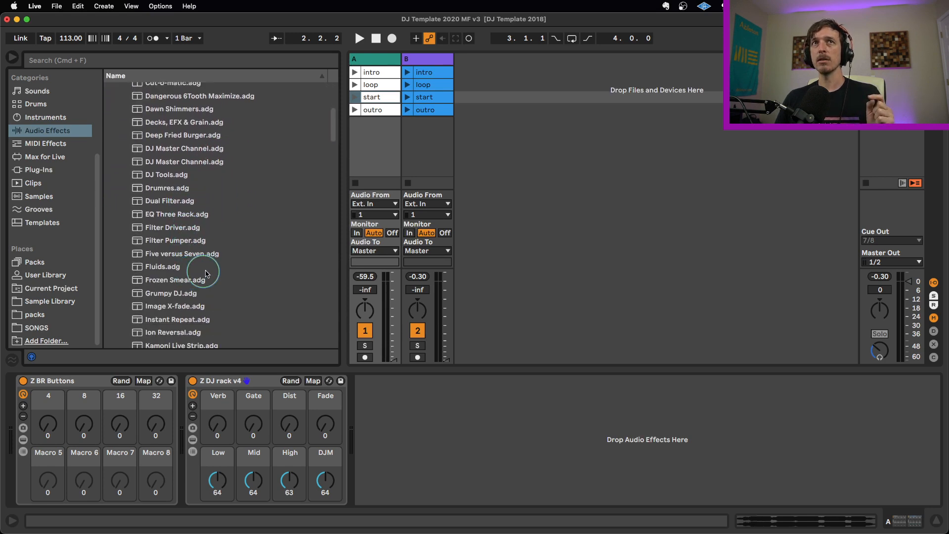
scroll(208, 275, down, 2)
drag(188, 285, 454, 443)
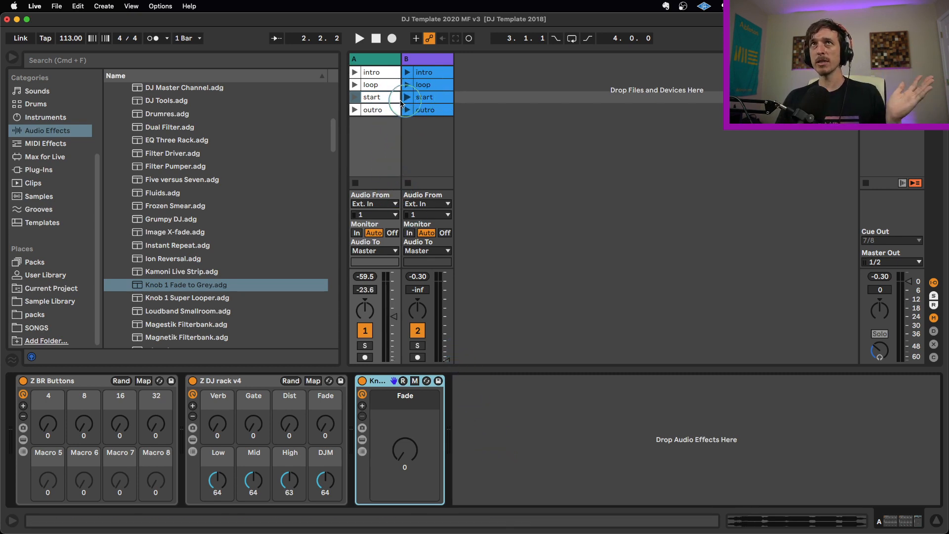
- Audition the start clips of tracks A and B one after the other, skipping ahead in B's clip, and stop each one
click(355, 97)
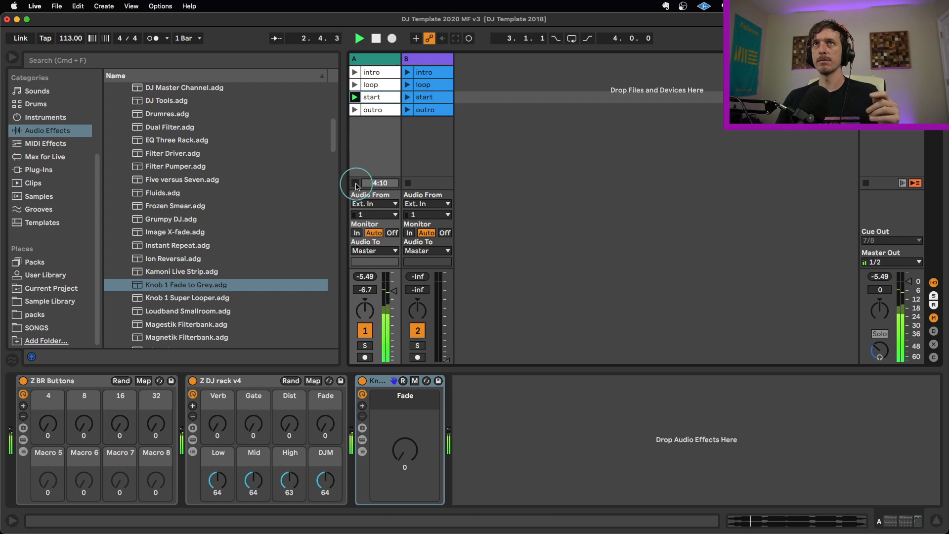
click(356, 183)
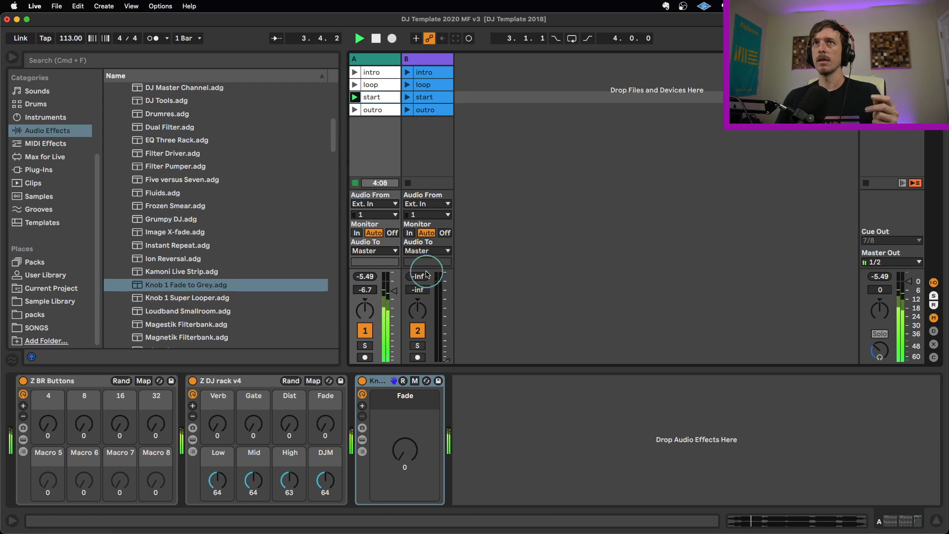
click(407, 97)
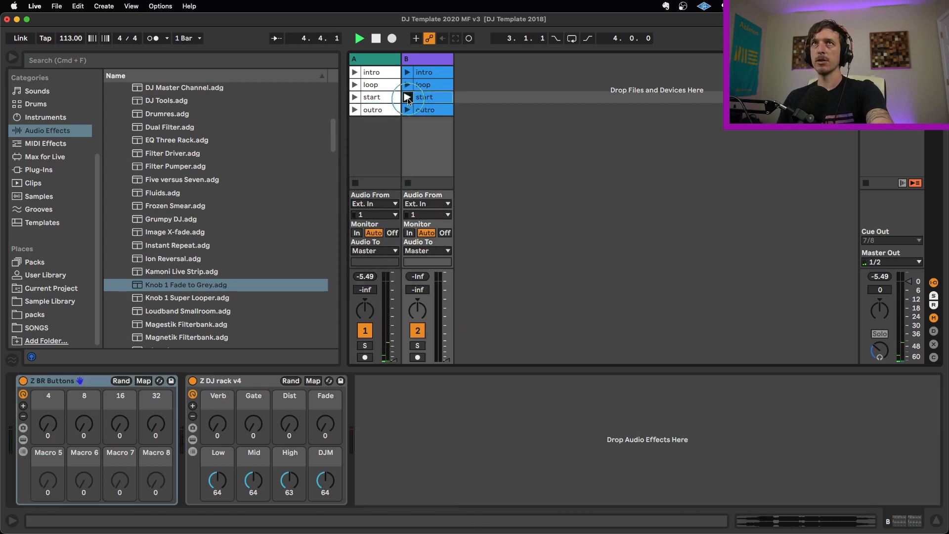
double_click(425, 98)
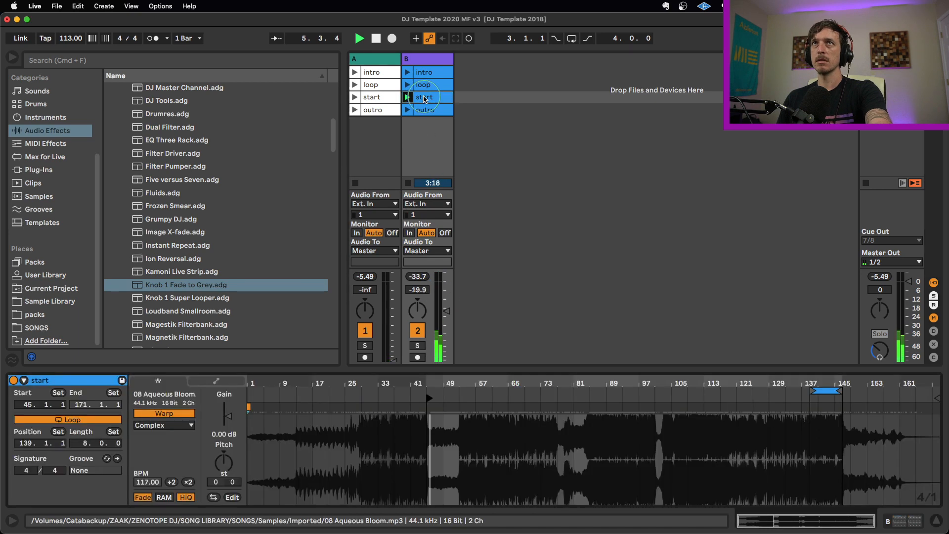
click(464, 399)
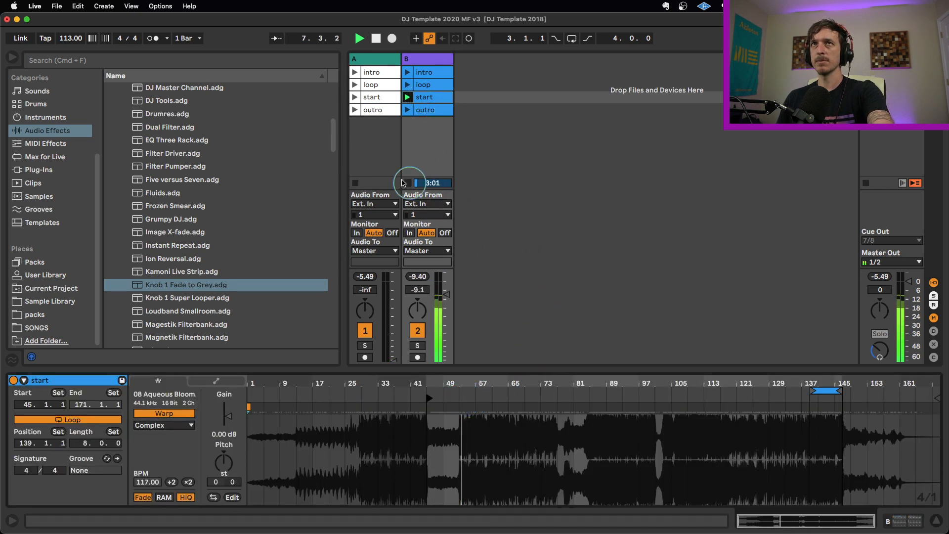
click(407, 183)
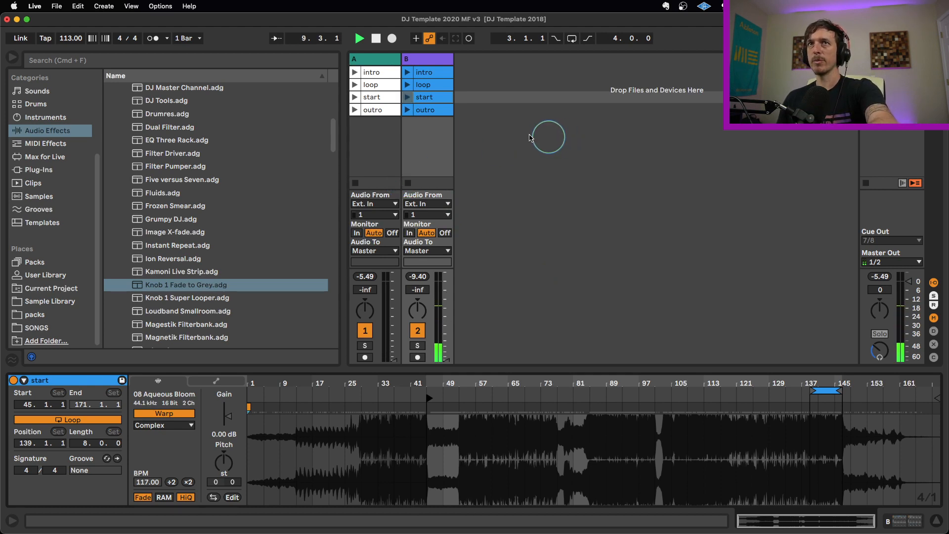
- Show the devices inside track A's Fade to Grey rack and unfold its EQ Three and Delay
click(374, 59)
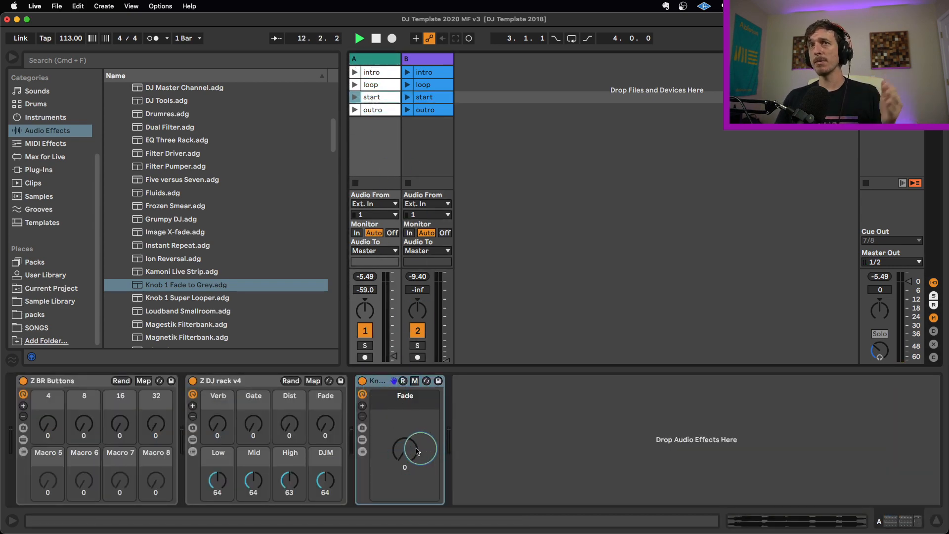
click(363, 442)
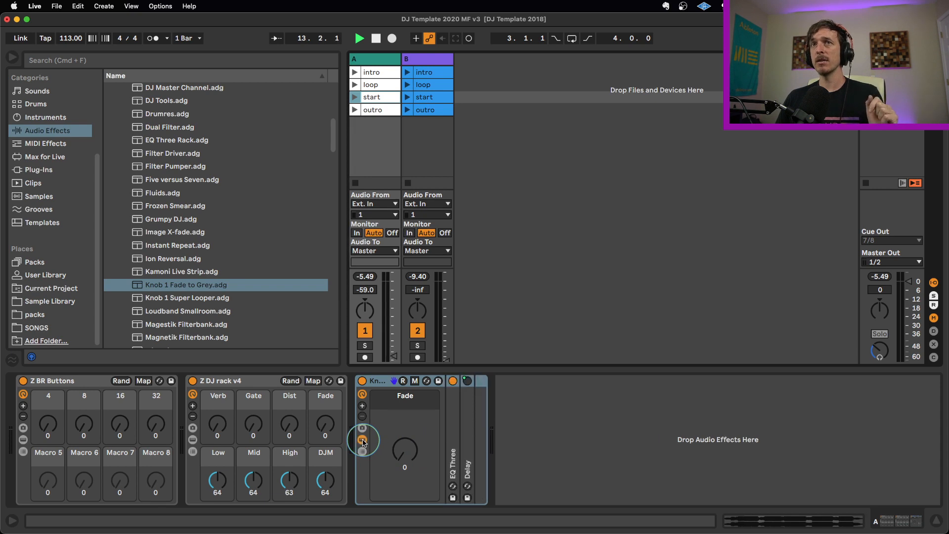
double_click(454, 430)
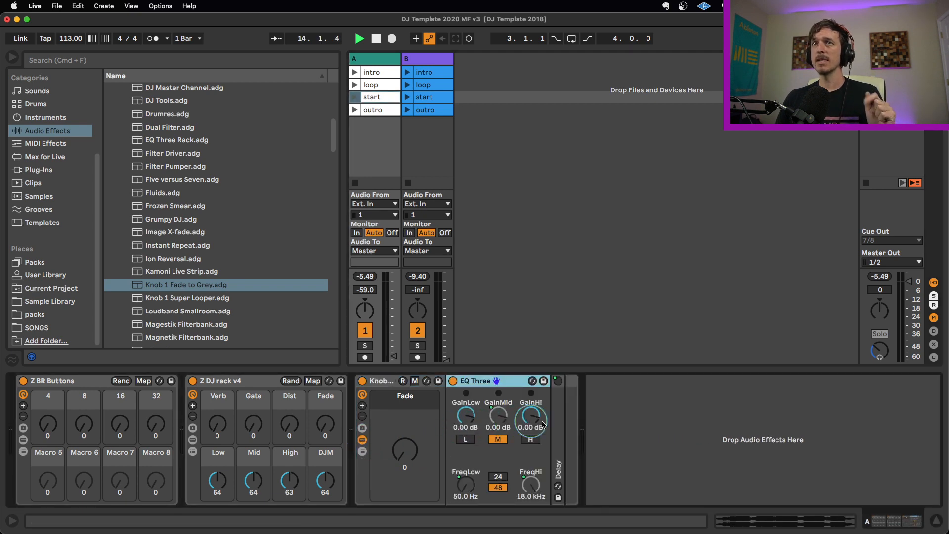
double_click(558, 421)
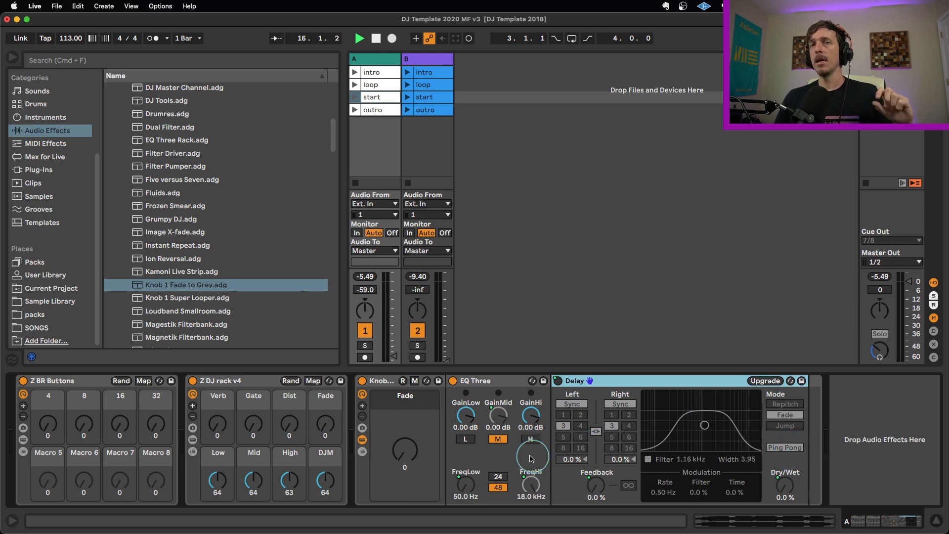
- Raise the Fade to Grey rack's Fade macro to 35 to see which parameters it controls, and return it to 0
mouse_move(405, 456)
mouse_down()
mouse_move(405, 443)
mouse_move(405, 472)
mouse_up()
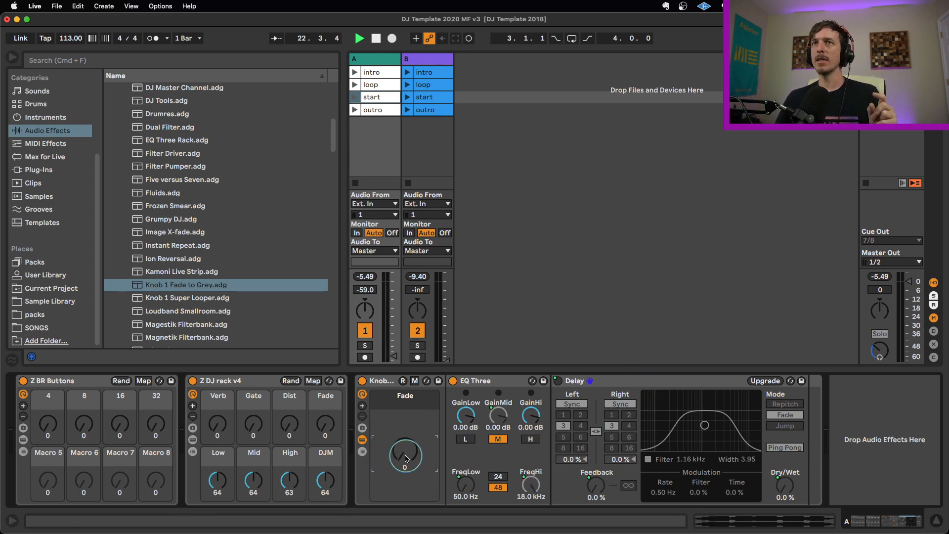
drag(405, 459, 405, 440)
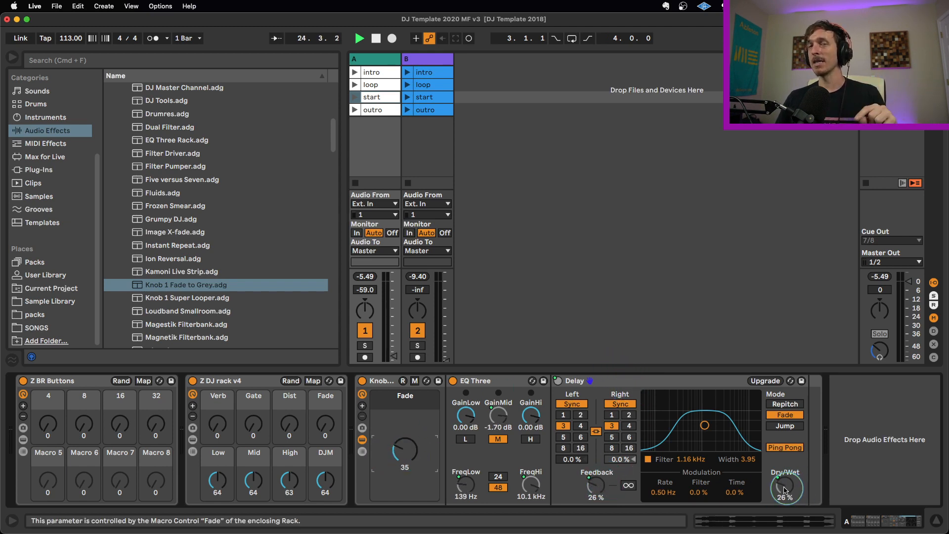
drag(407, 448, 410, 453)
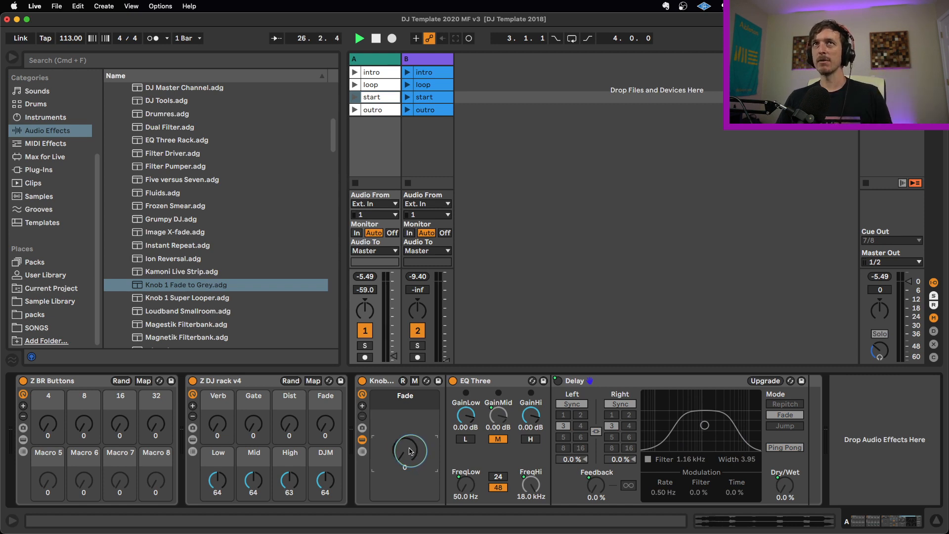
- Launch track A's start clip and audition the Fade macro by sweeping it up to 122 and again to 119, returning to 0 each time
click(355, 97)
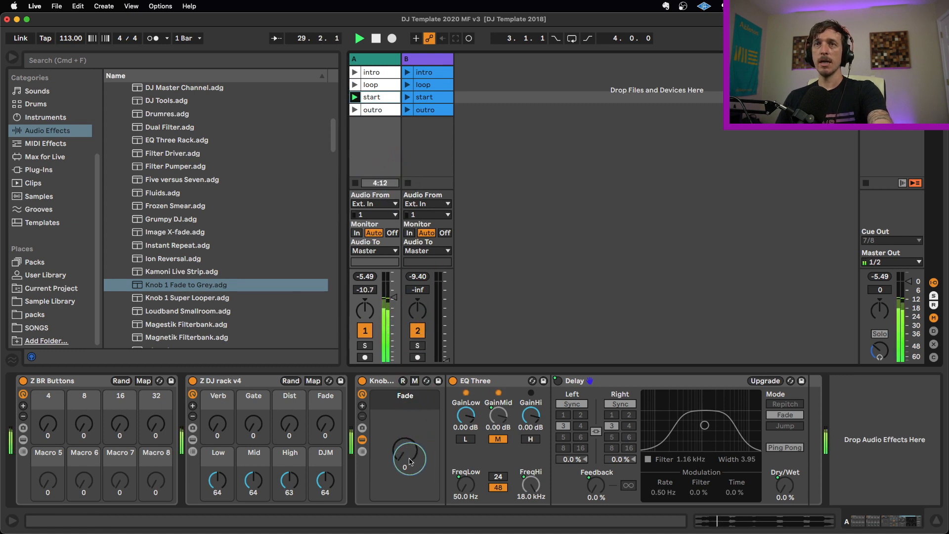
drag(408, 462, 409, 444)
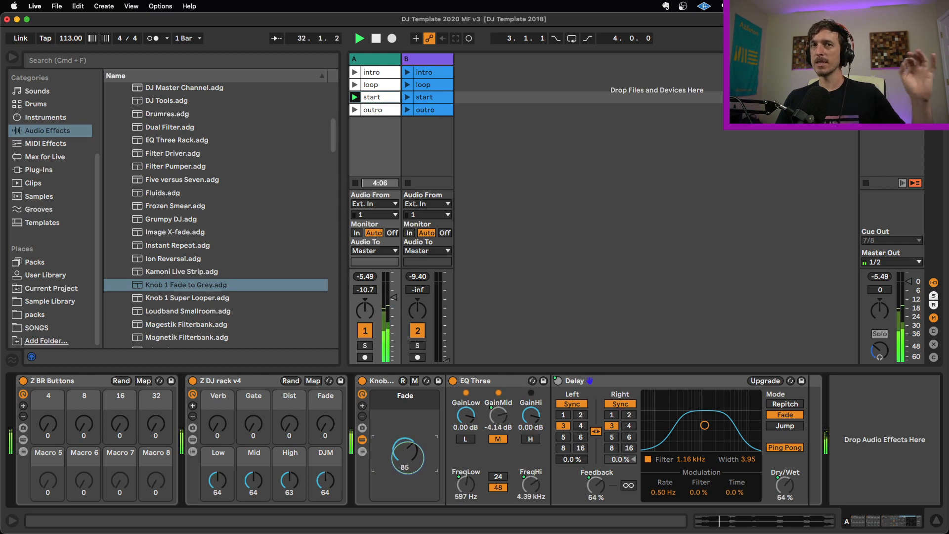
drag(405, 455, 405, 447)
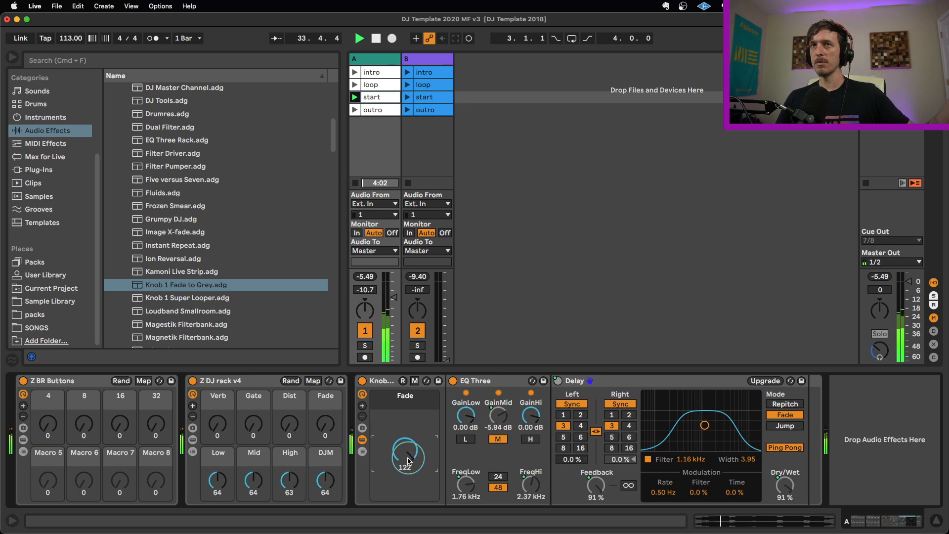
drag(408, 451, 407, 495)
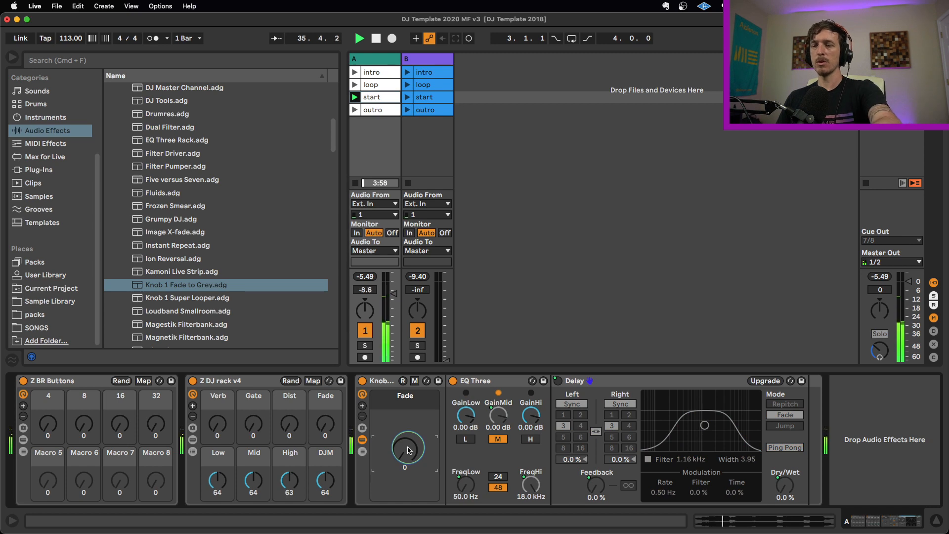
drag(408, 450, 409, 364)
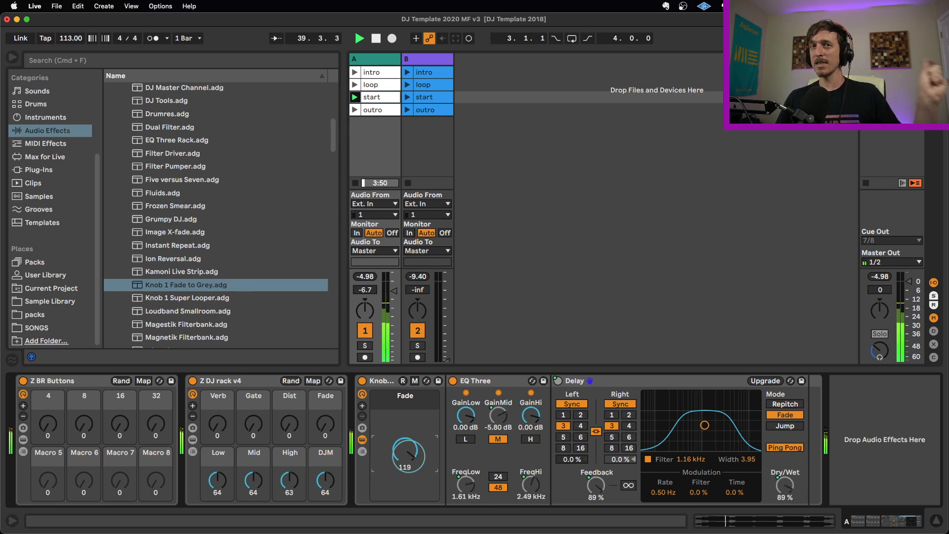
drag(409, 456, 408, 531)
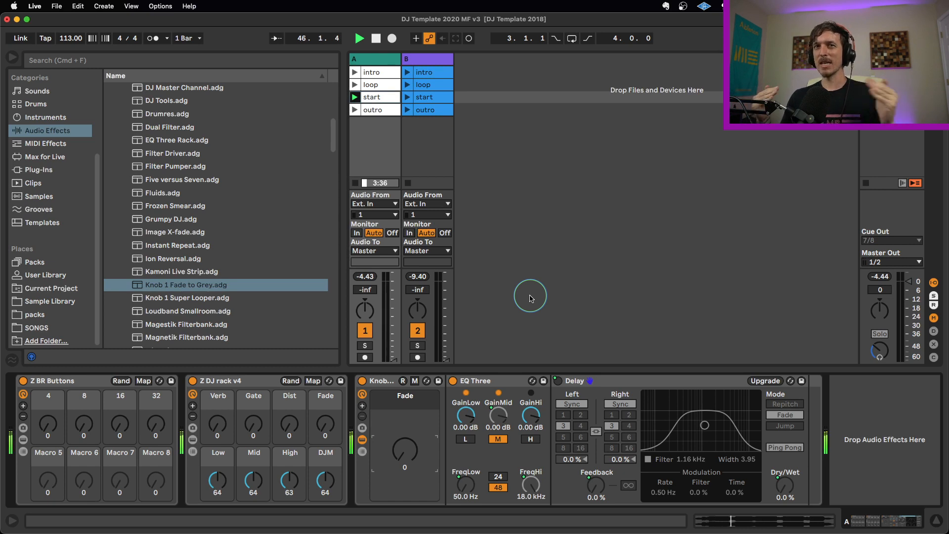
- Display track A's start clip, relaunch it from its beginning, and launch track B's start clip alongside it
click(372, 97)
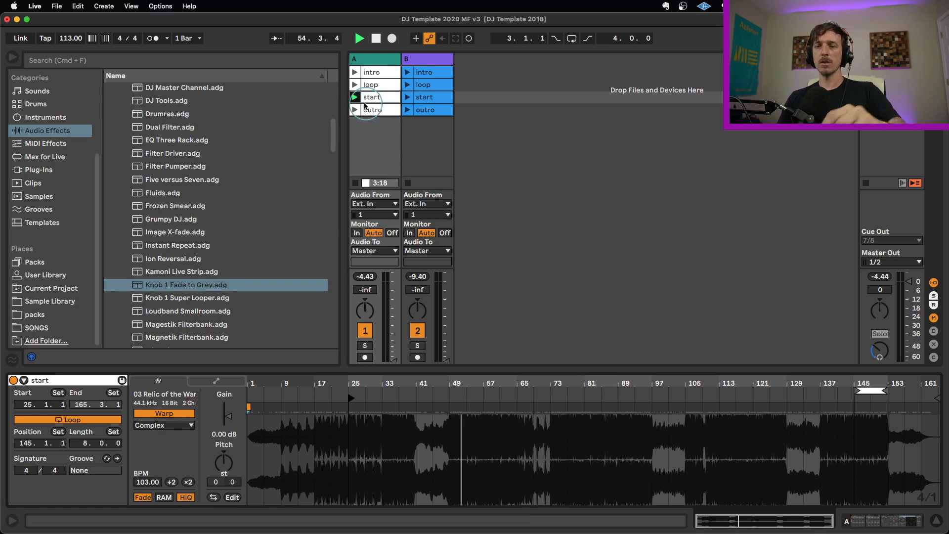
click(355, 96)
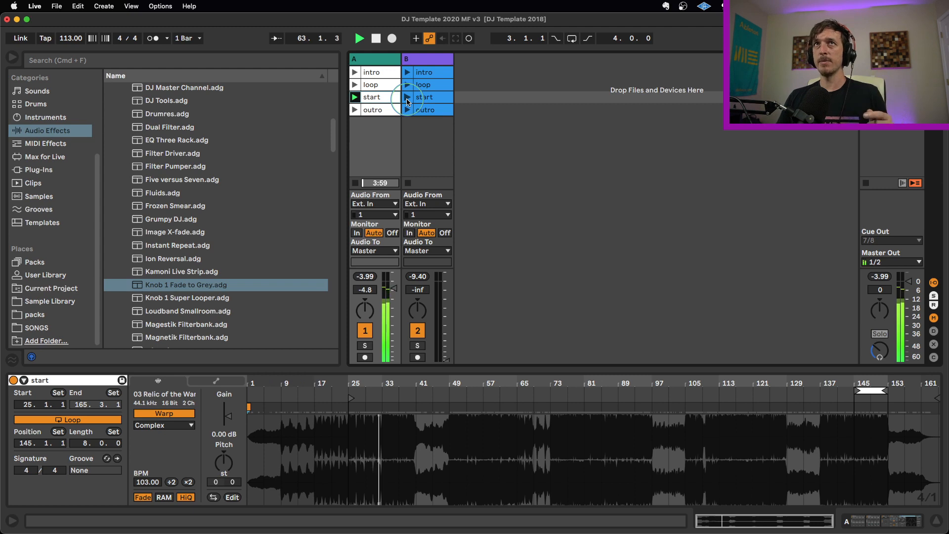
click(408, 102)
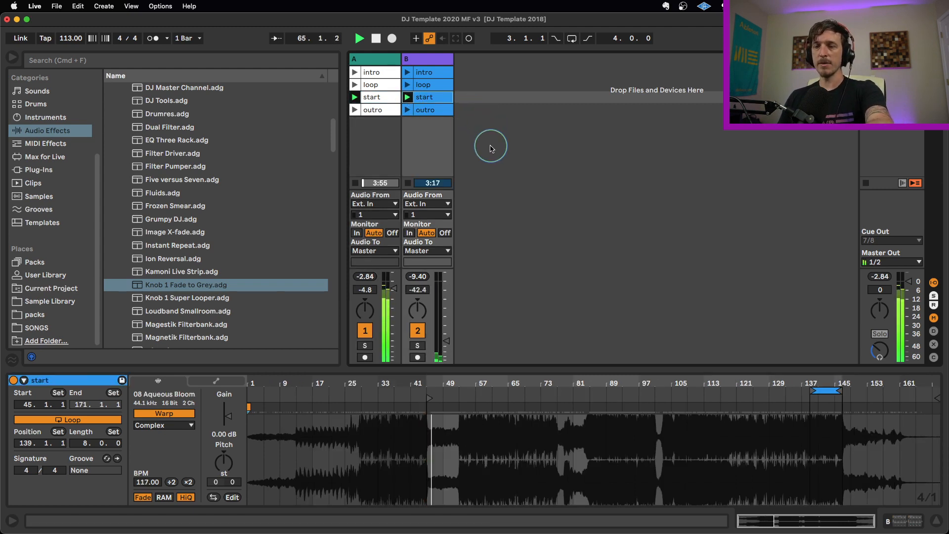
- Raise the Fade macro of track A's Fade to Grey rack in stages to 36, 75 and 89
double_click(375, 60)
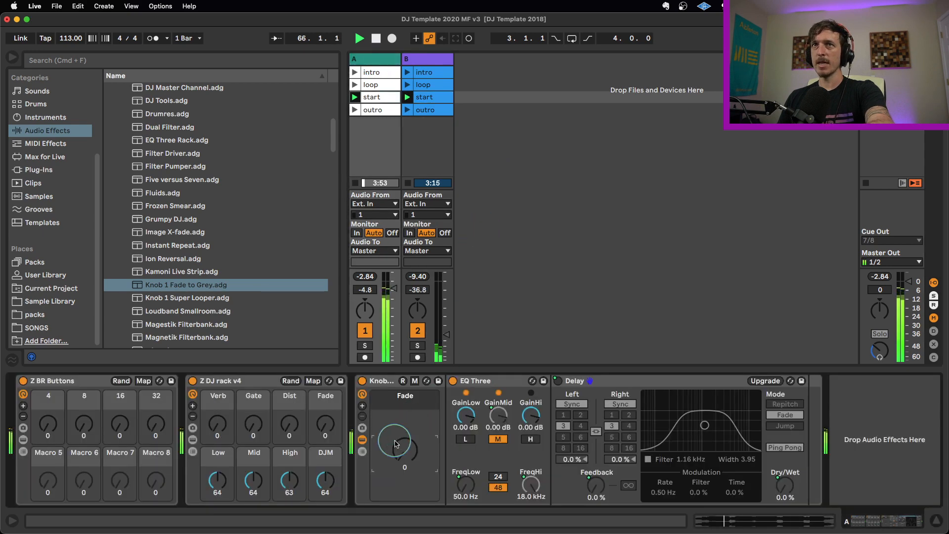
drag(406, 457, 406, 439)
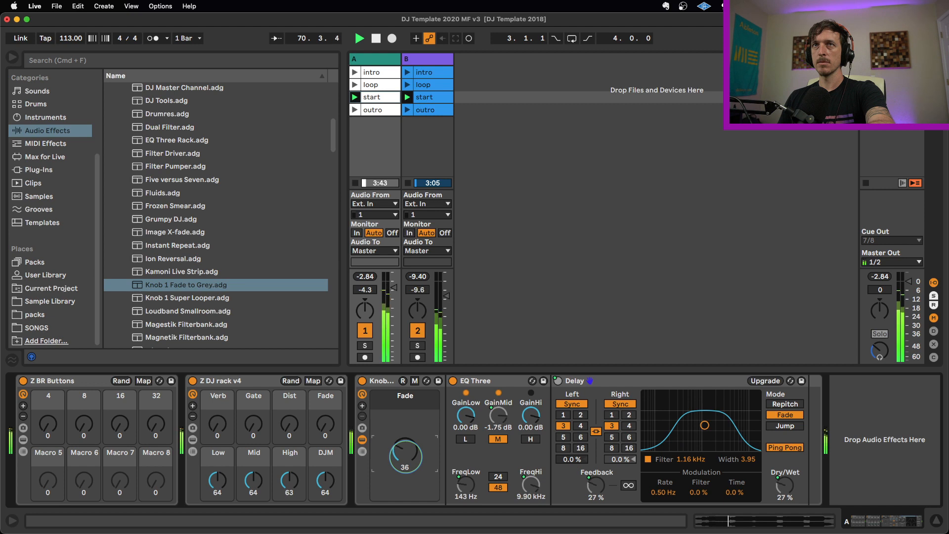
drag(406, 432, 406, 407)
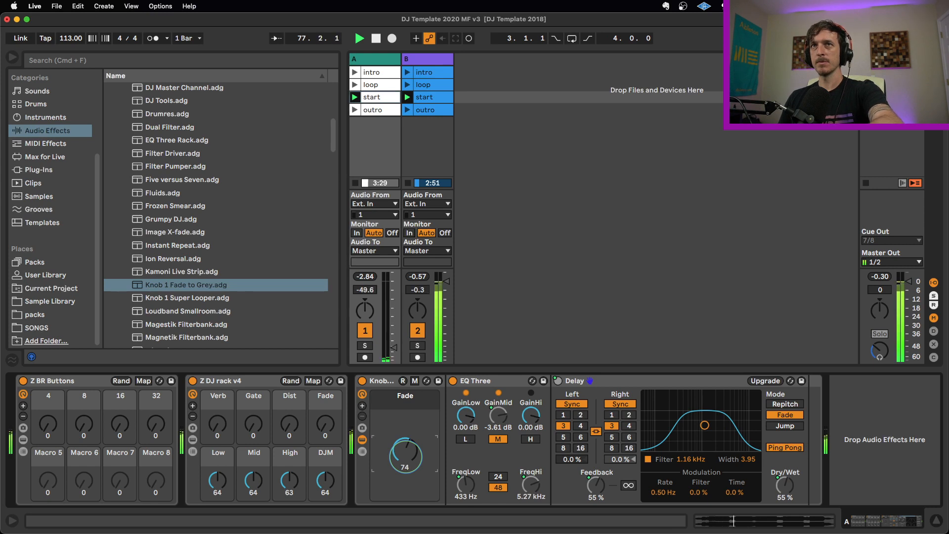
drag(405, 460, 405, 460)
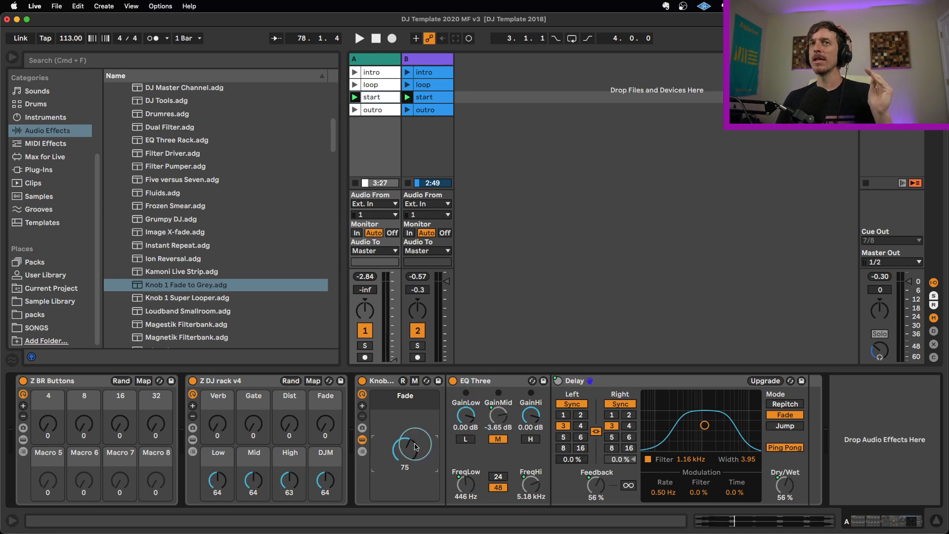
drag(412, 444, 412, 430)
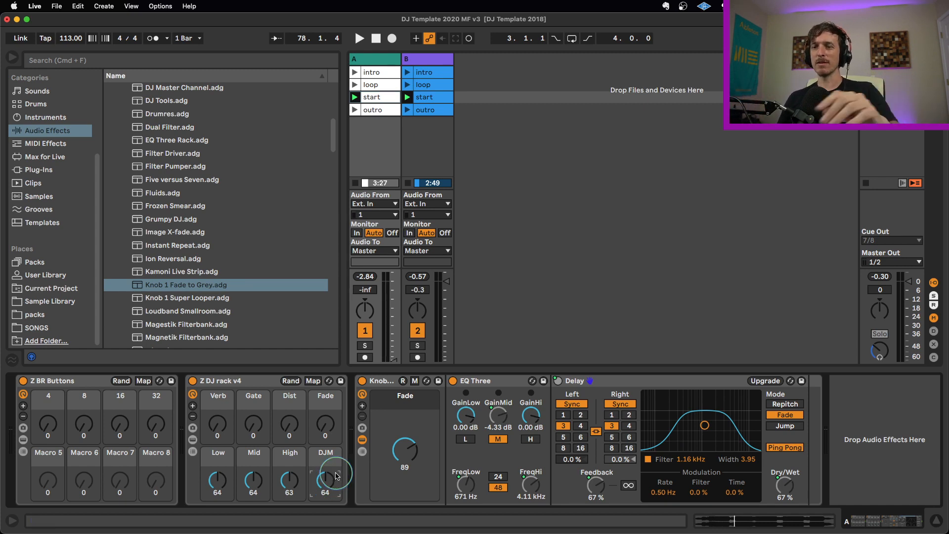
- Reset track A's Fade to Grey macro to 0, then set track A's volume to -3.0 dB and track B's to -inf
double_click(404, 452)
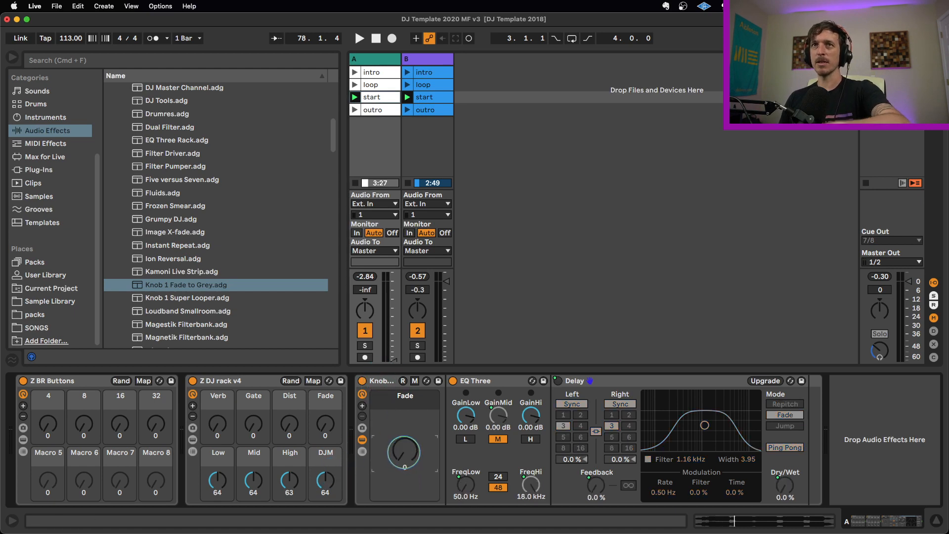
drag(400, 347, 394, 289)
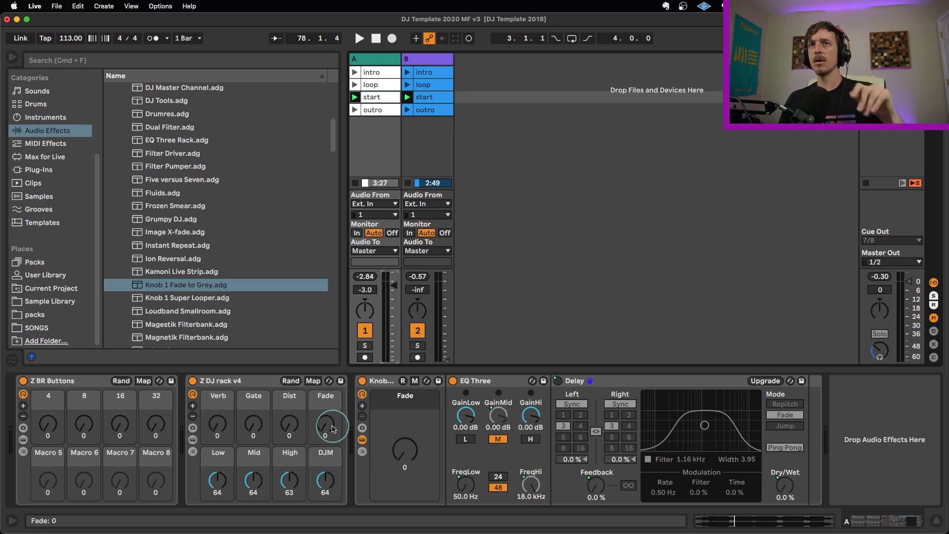
- Start playback and sweep the Fade macro to 127 with DJM down to 9, then return Fade to 0 and bring DJM to 67
key(space)
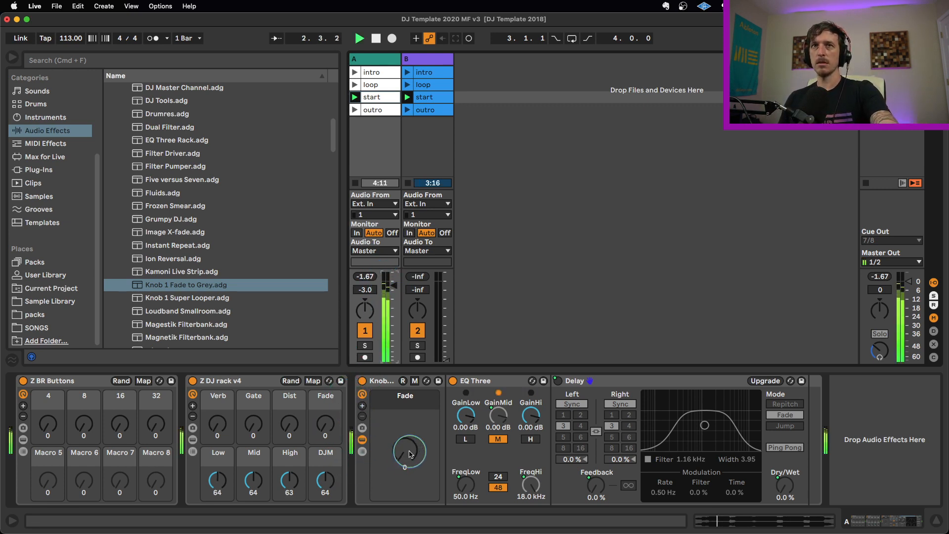
drag(409, 454, 410, 383)
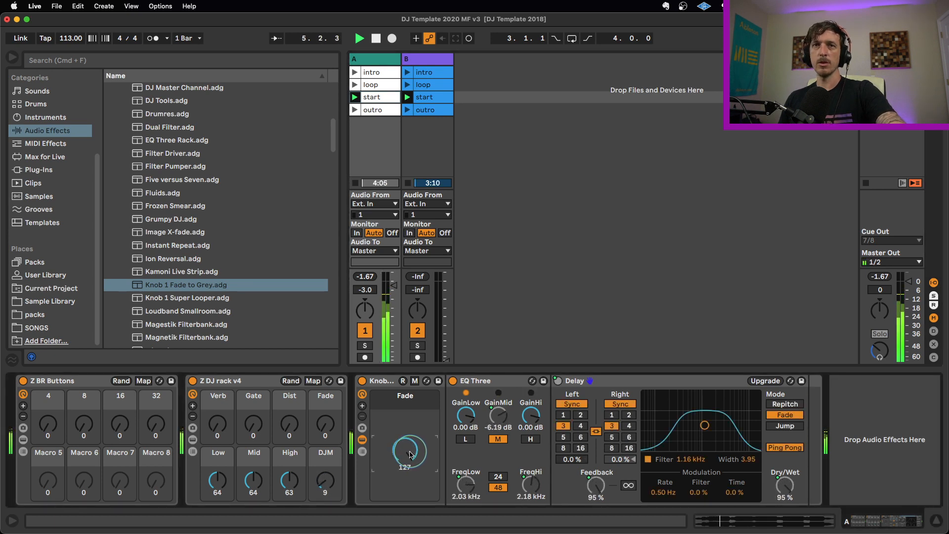
drag(325, 483, 324, 462)
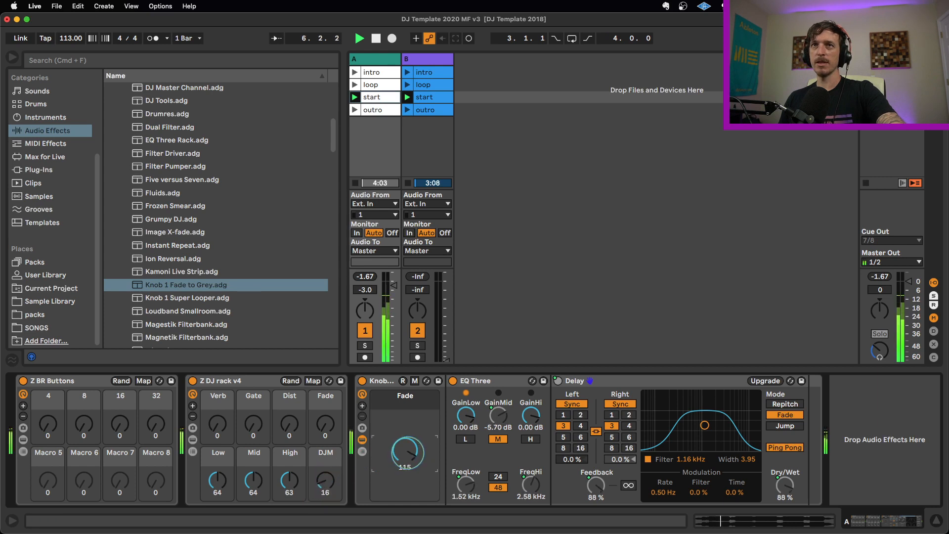
drag(408, 453, 408, 514)
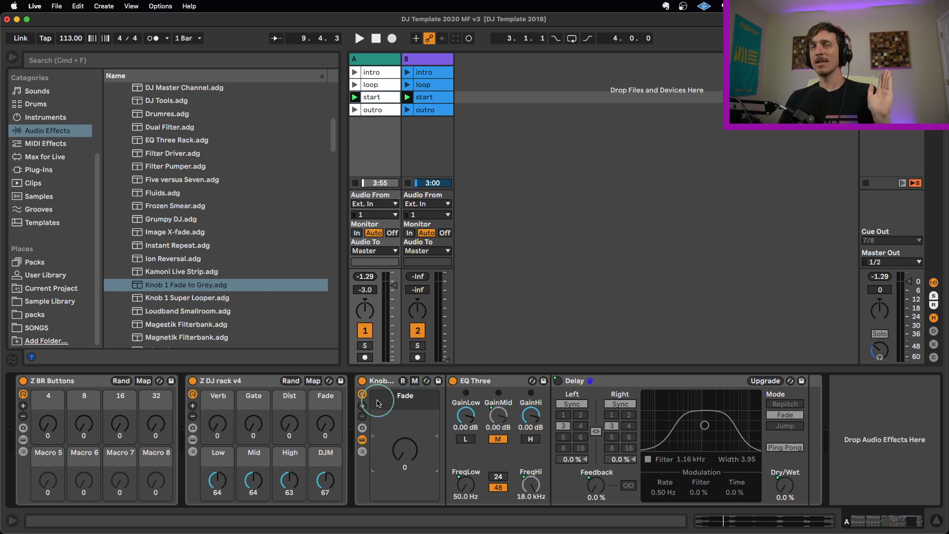
- Select track A's Fade to Grey rack, its Knob 1 Fade to Grey.adg preset in the browser, and the rack again
click(380, 383)
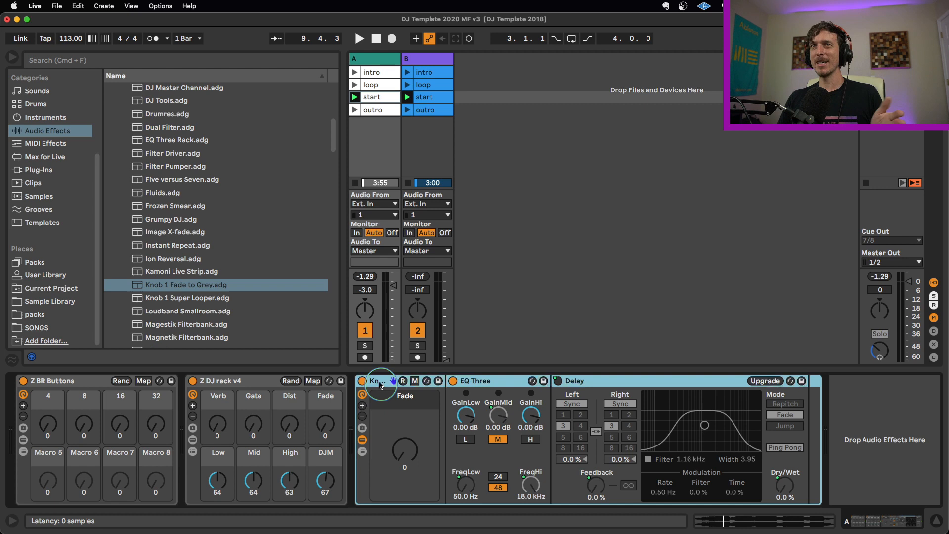
click(182, 285)
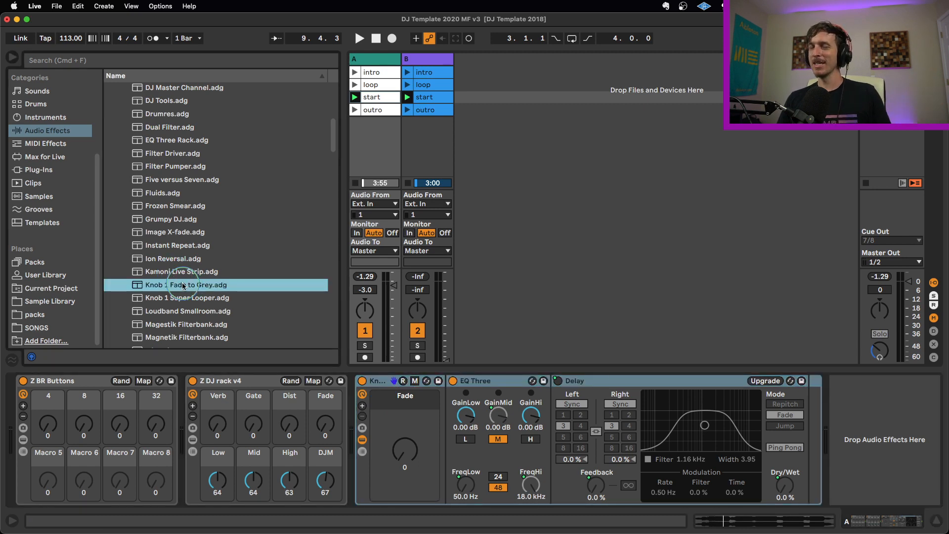
click(387, 386)
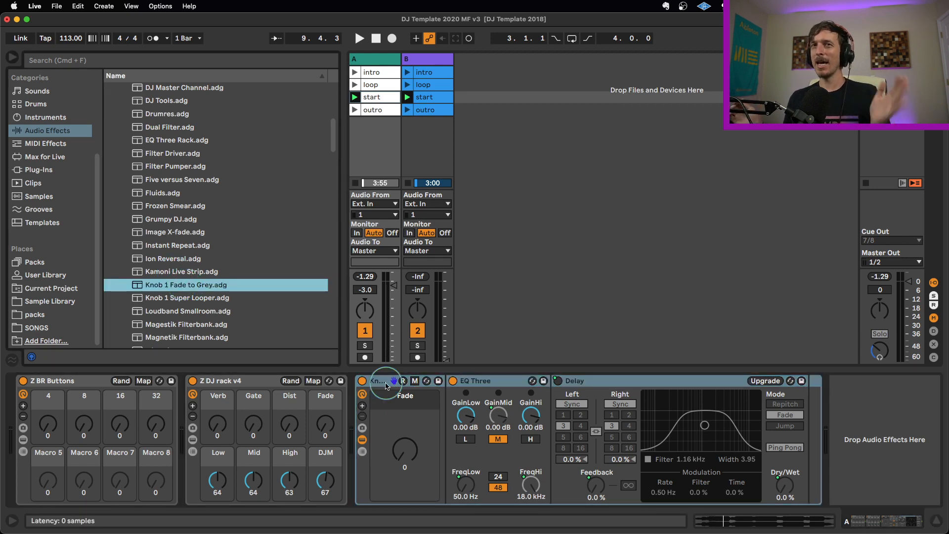